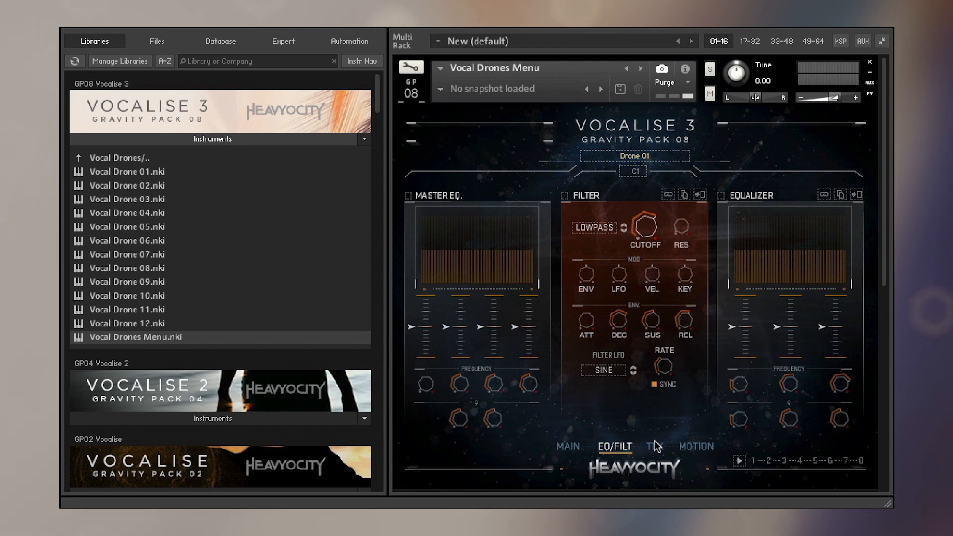
- Show the TFX page and the filter effect's advanced settings
left_click(656, 446)
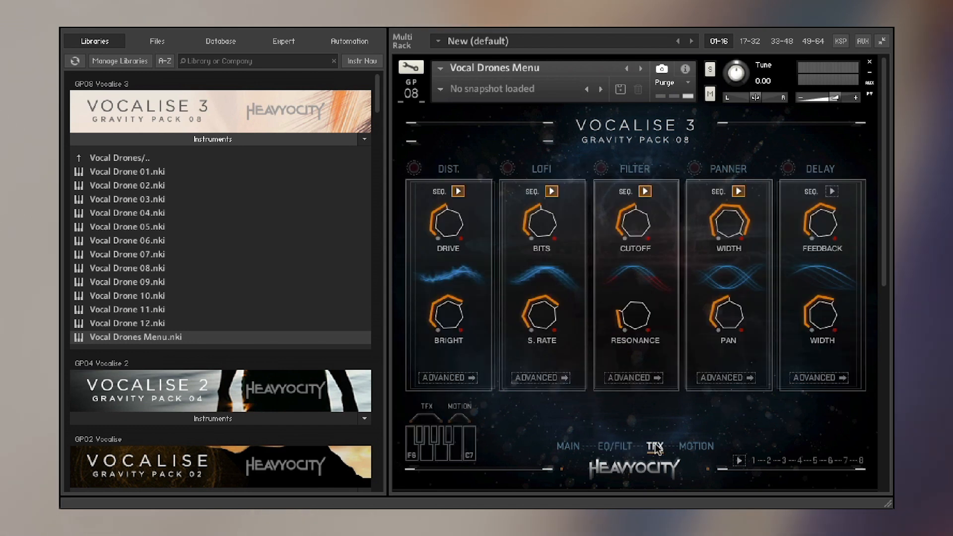
left_click(624, 376)
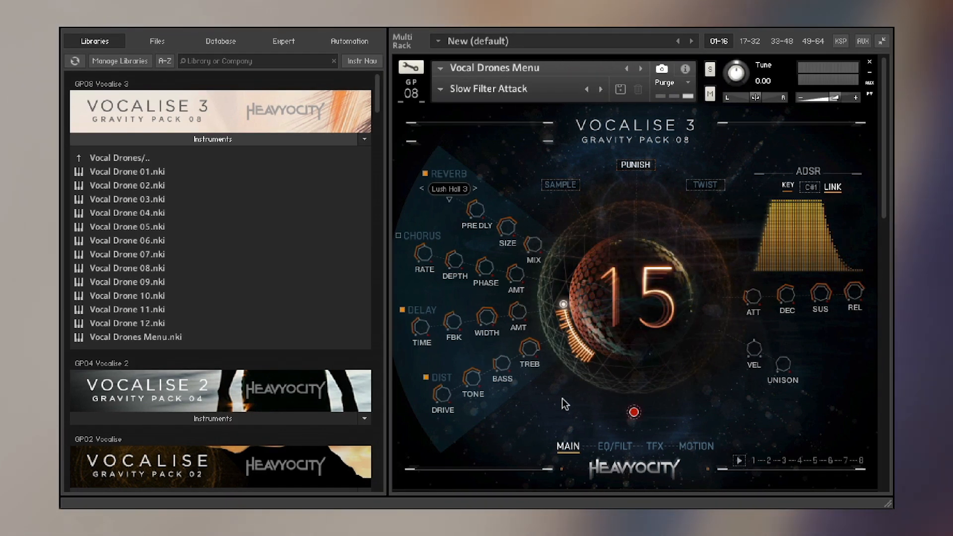
- Raise the Punish amount to 18
left_click_drag(627, 342, 623, 331)
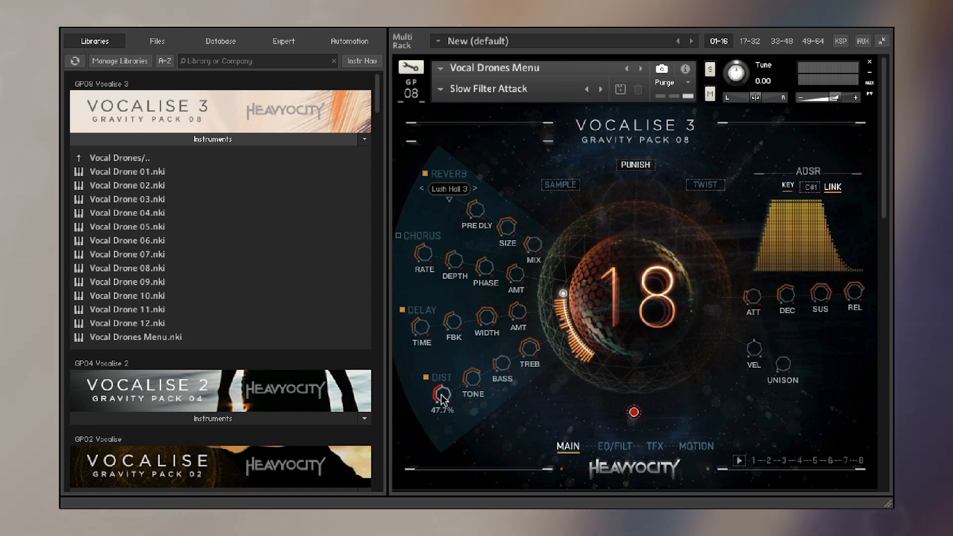
- Lower the filter envelope's attack to 0.00 ms on the EQ and filter page, and raise it again
left_click(617, 446)
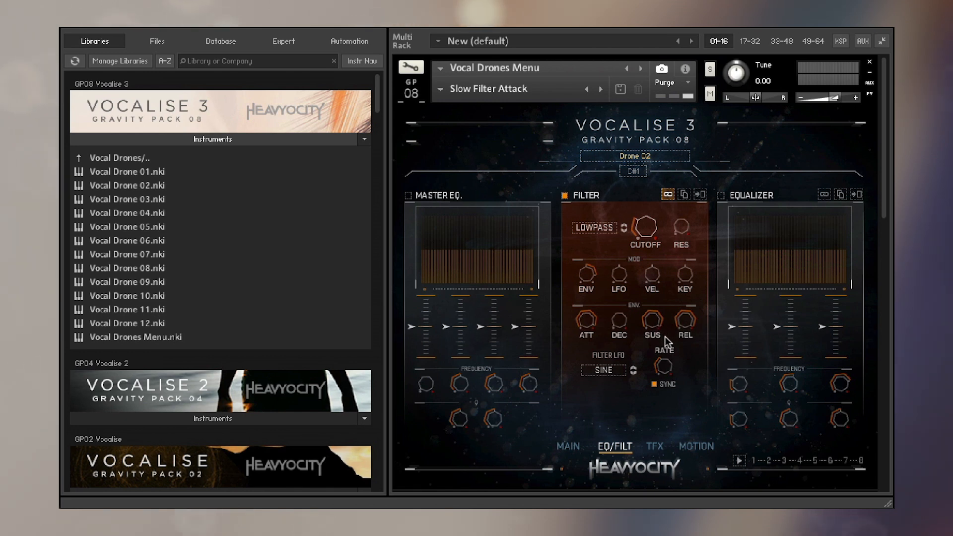
left_click_drag(583, 319, 583, 426)
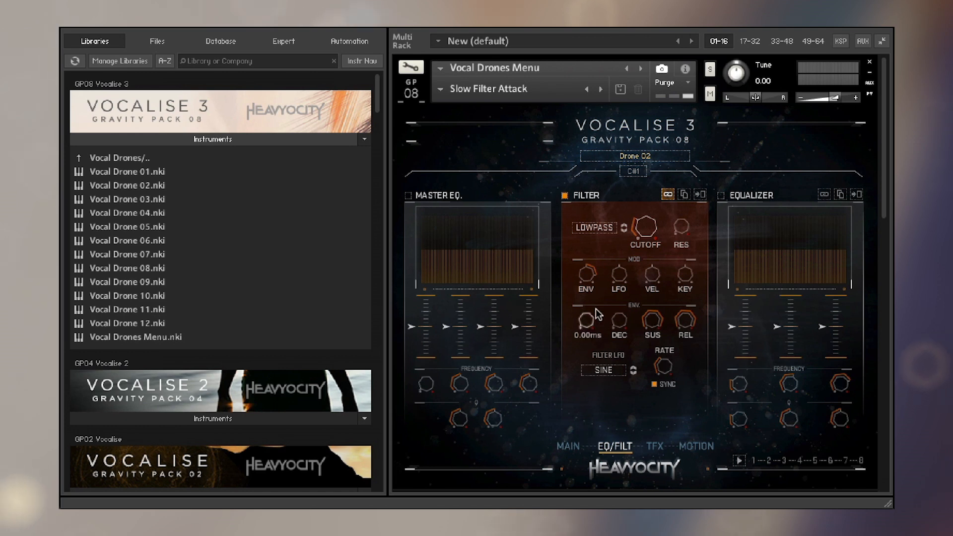
left_click_drag(587, 304, 578, 261)
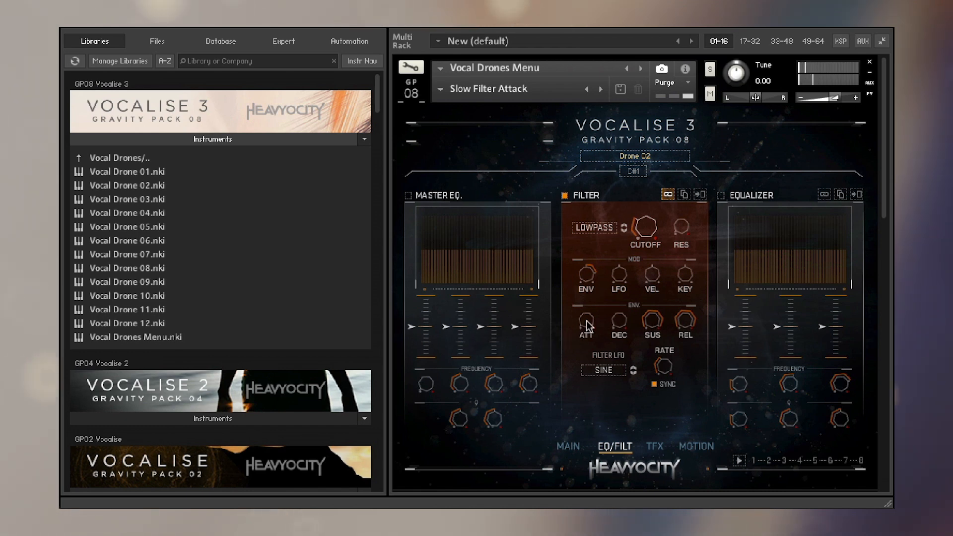
left_click_drag(586, 328, 597, 299)
left_click_drag(612, 268, 615, 245)
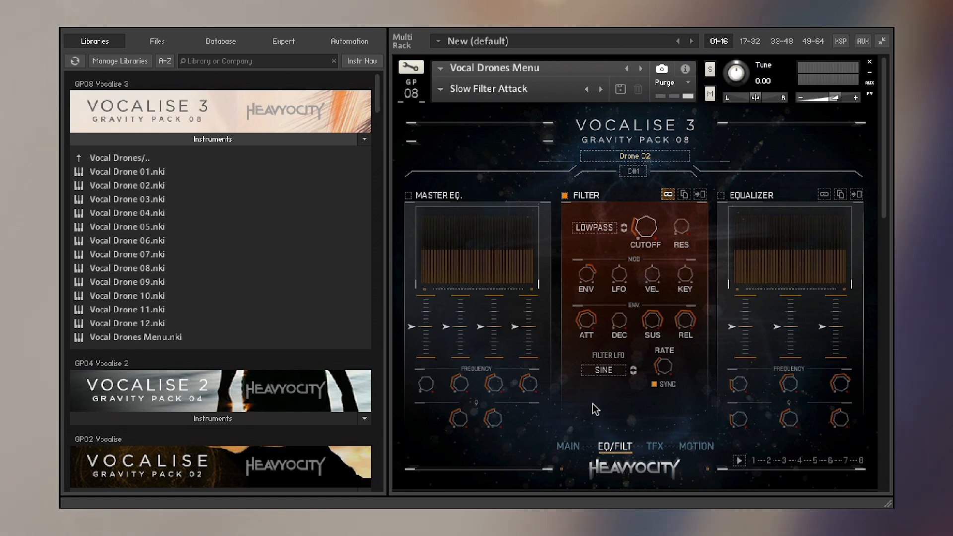
- Check the main page, and turn on the filter effect on the TFX page
left_click(565, 444)
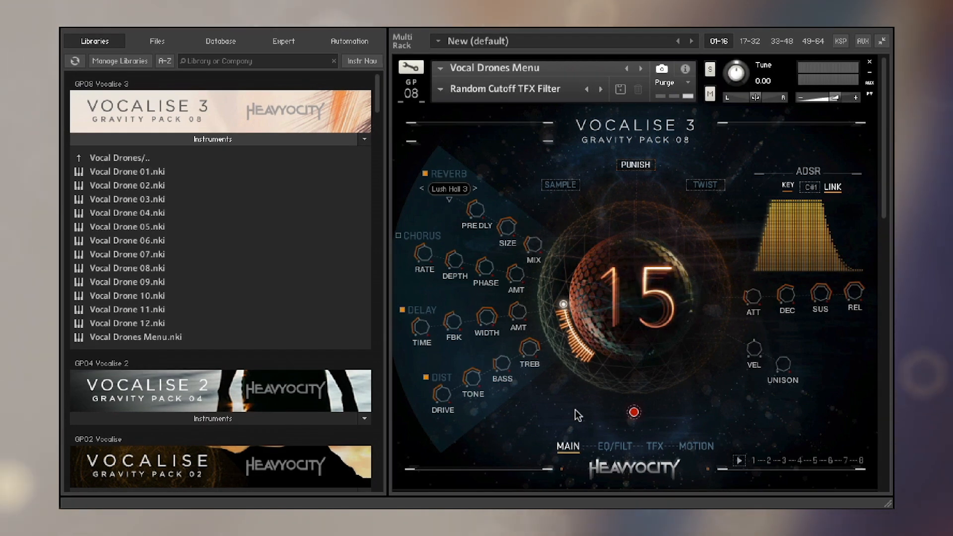
left_click(655, 446)
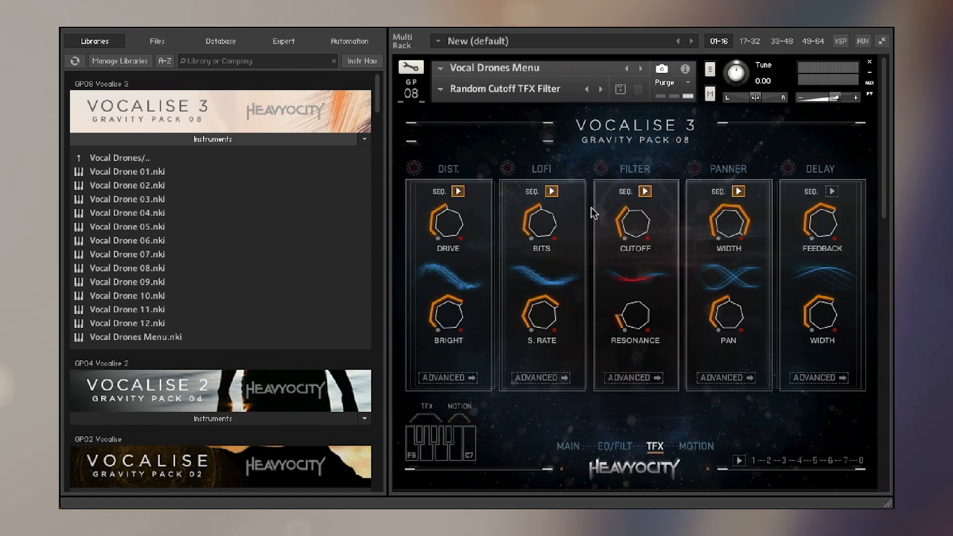
left_click(598, 169)
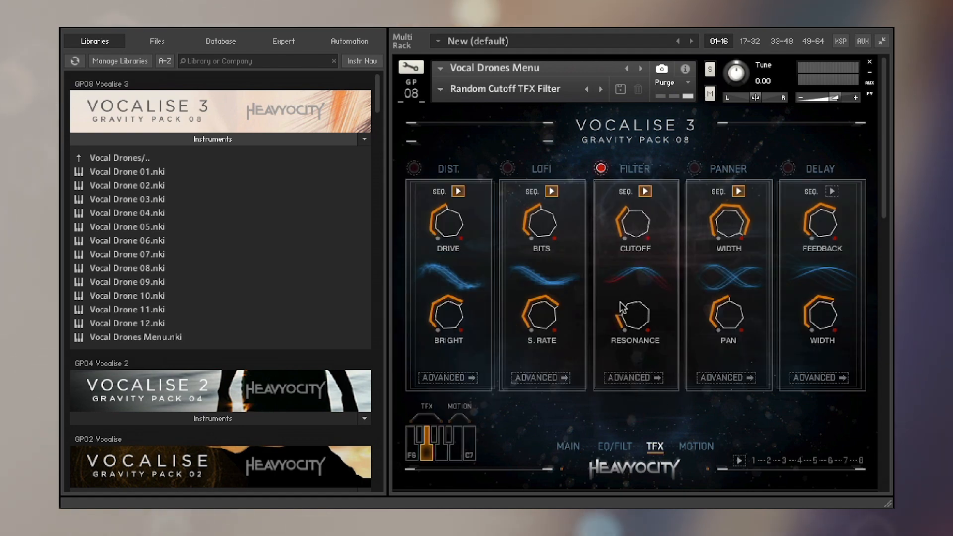
- Randomize the cutoff step sequence twice in the TFX filter's advanced settings
left_click(625, 375)
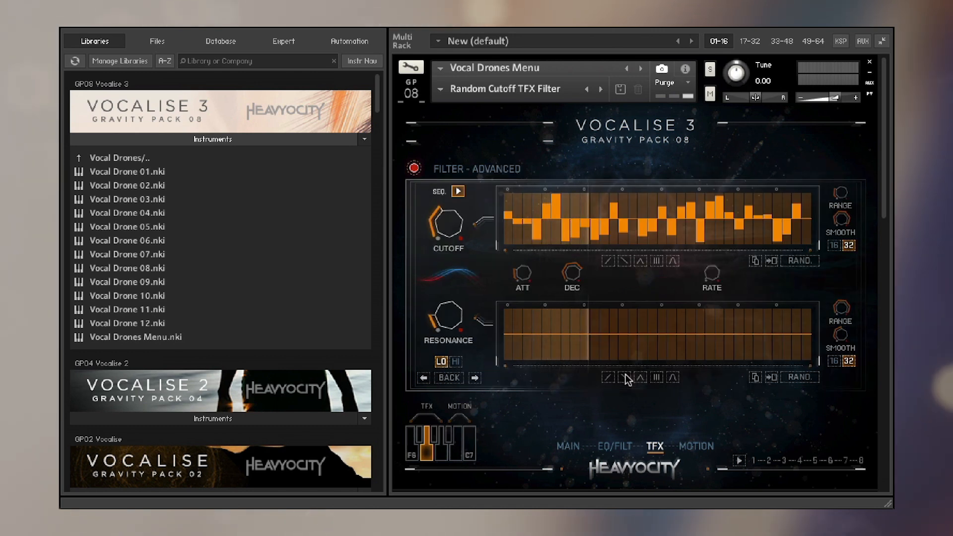
left_click(798, 261)
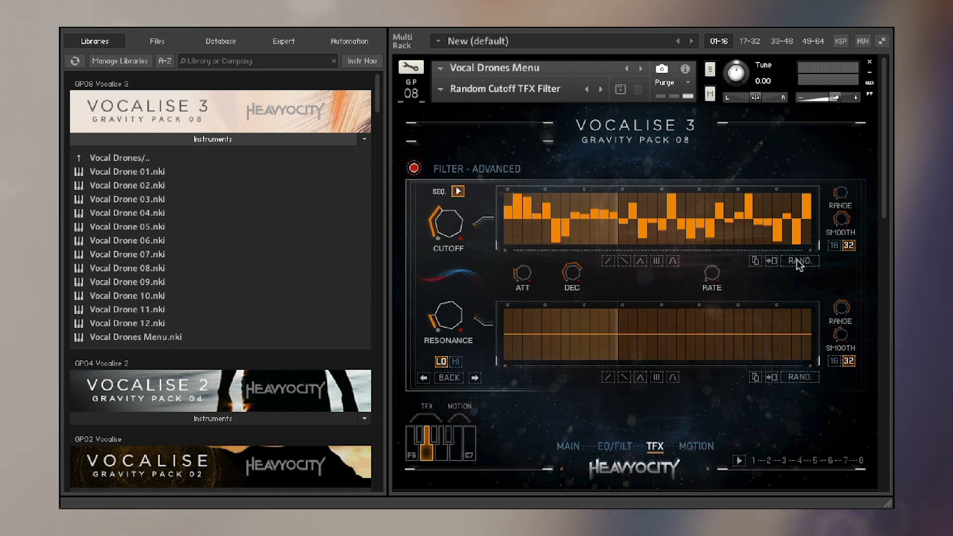
left_click(797, 260)
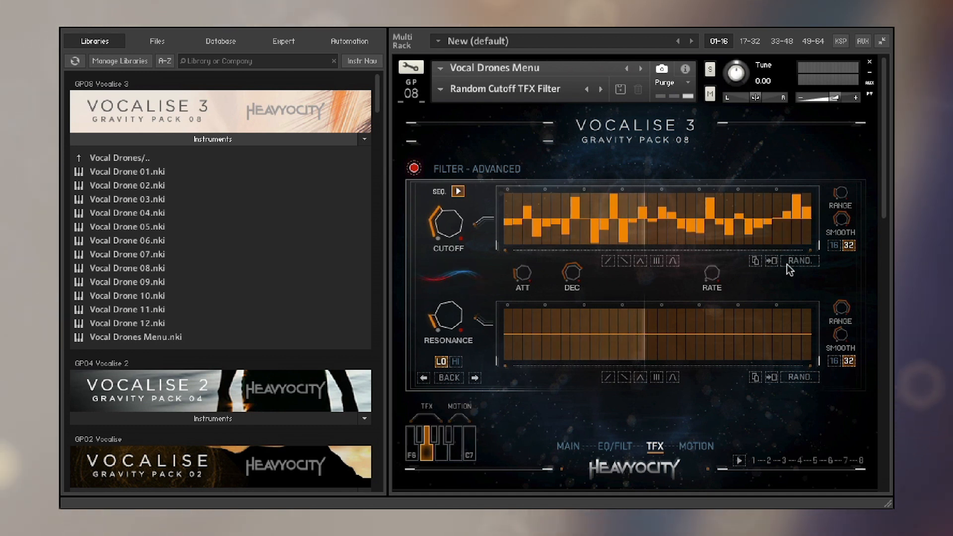
- Adjust the TFX filter's sequencer rate, its resonance and the range of the cutoff sequence
left_click_drag(710, 274, 771, 234)
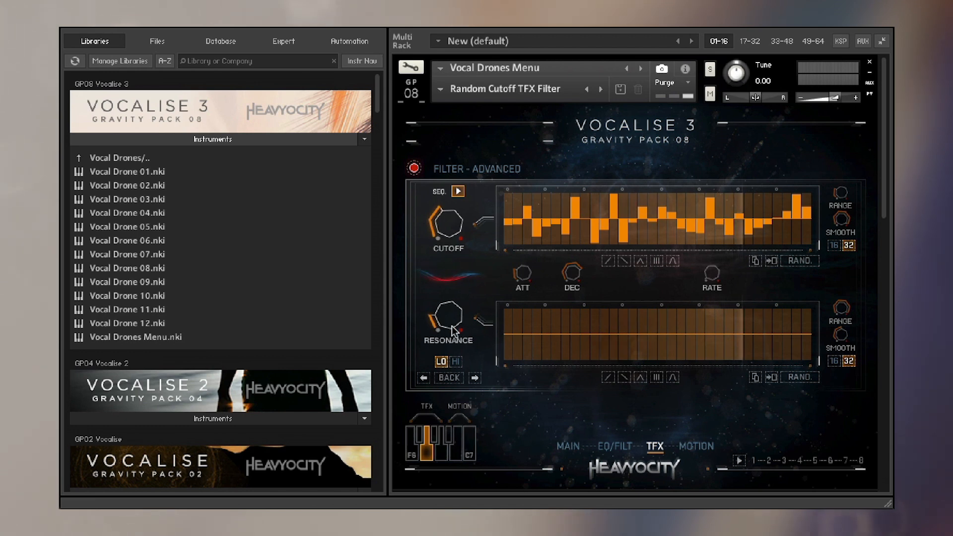
left_click_drag(447, 318, 446, 320)
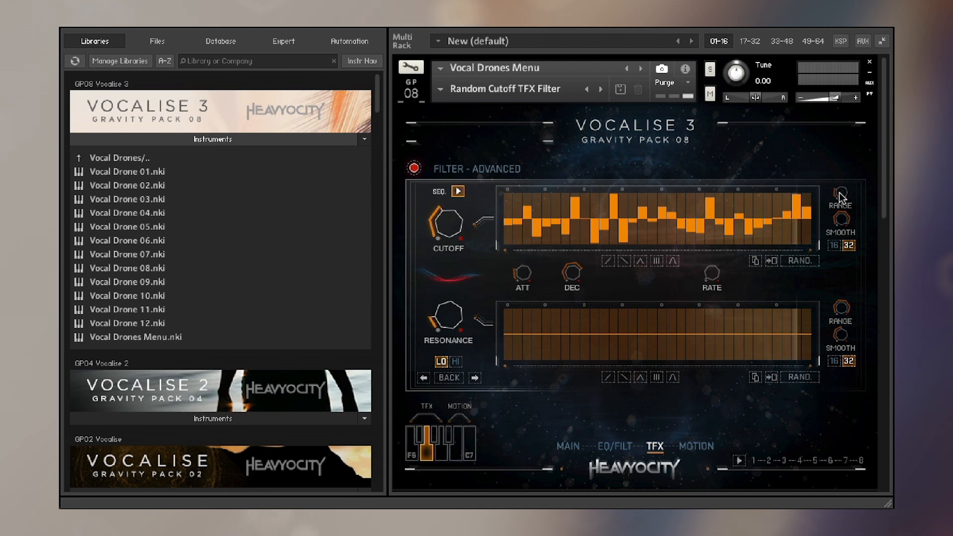
left_click_drag(840, 195, 841, 195)
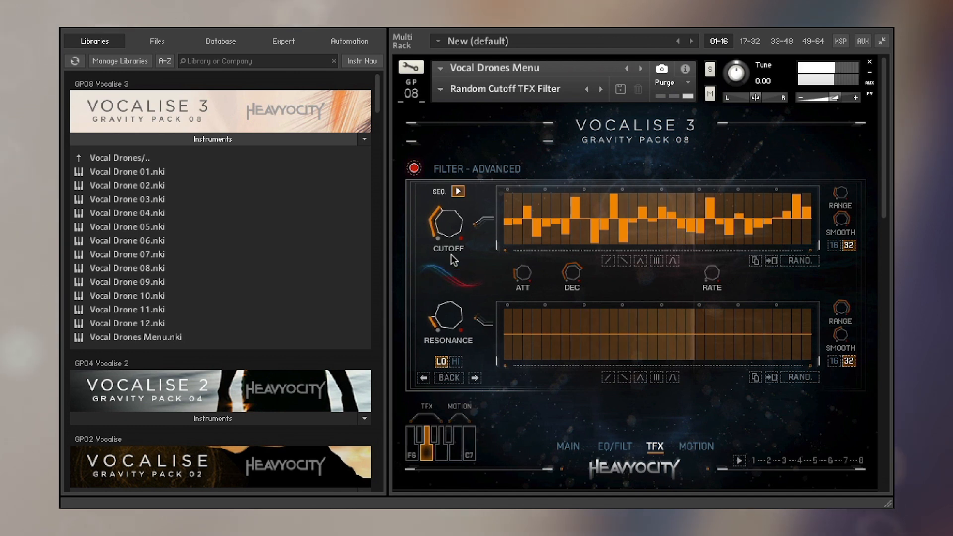
- Raise the TFX filter's resonance and cutoff while readjusting the range of the cutoff sequence
left_click_drag(451, 310, 452, 290)
left_click_drag(840, 194, 834, 201)
left_click_drag(457, 222, 458, 222)
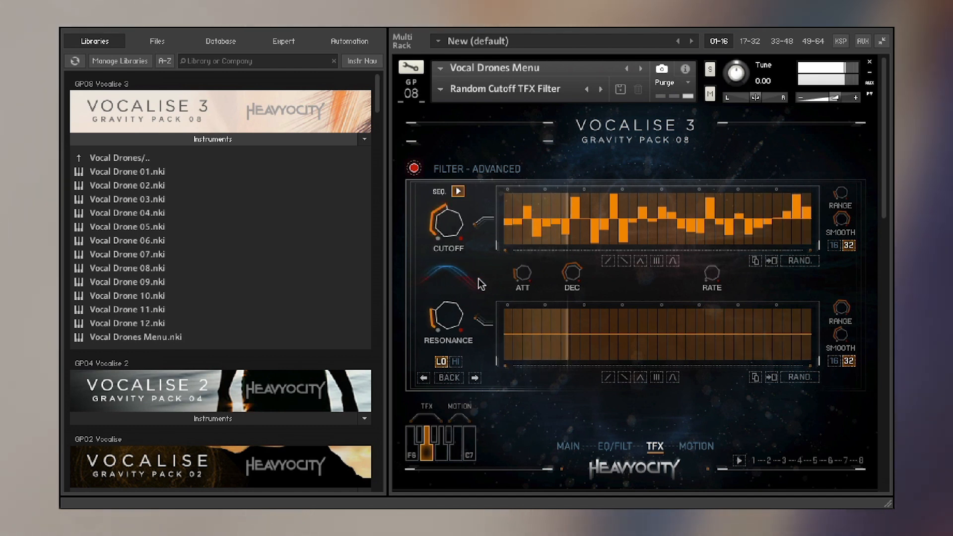
left_click_drag(839, 193, 844, 178)
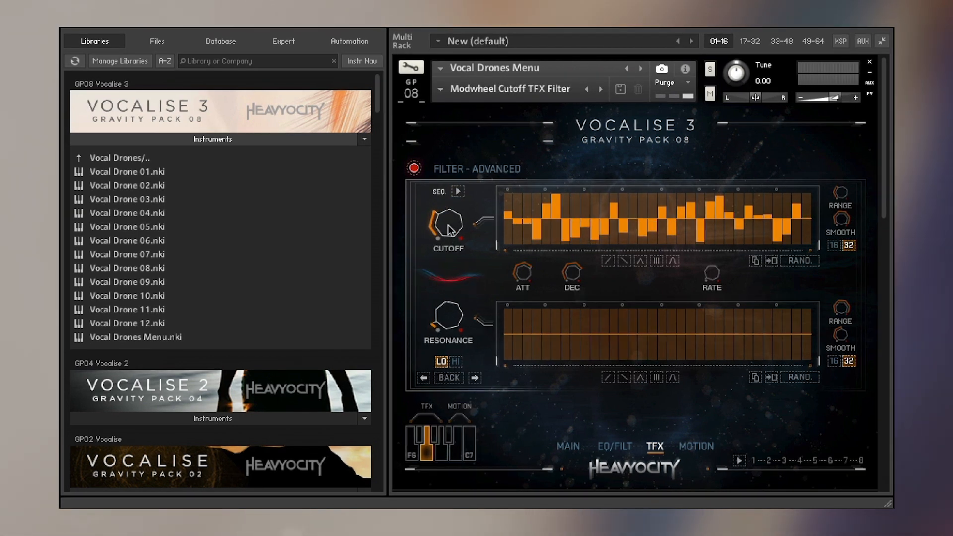
- Check the MIDI automation options of the TFX filter's Cutoff knob without changing the assignment
right_click(450, 228)
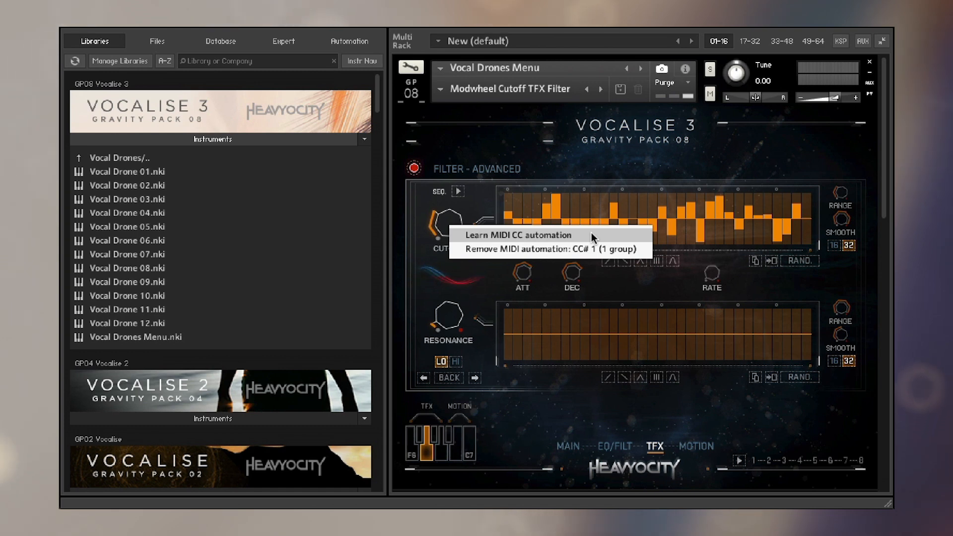
left_click(482, 201)
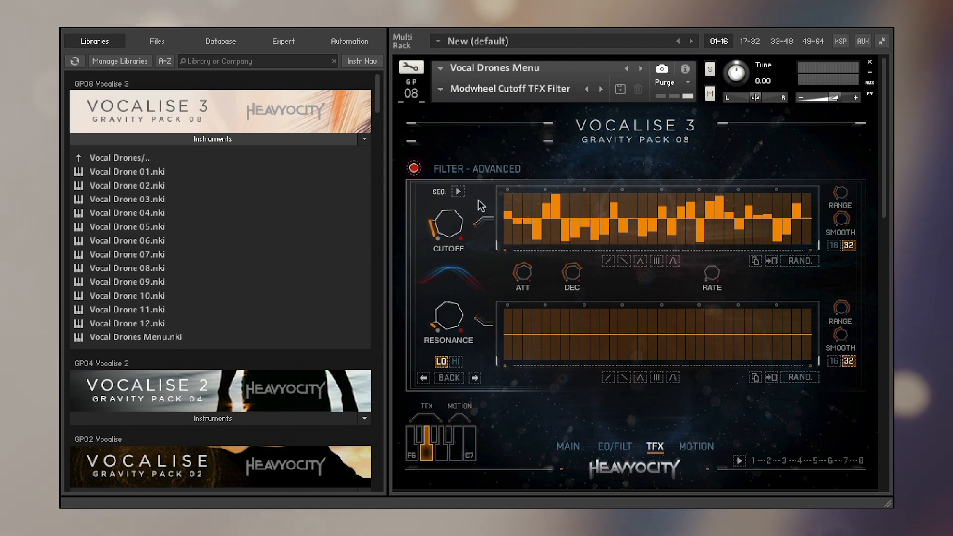
- Examine which TFX parameters are assigned to CC 1 in the MIDI automation list
left_click(364, 47)
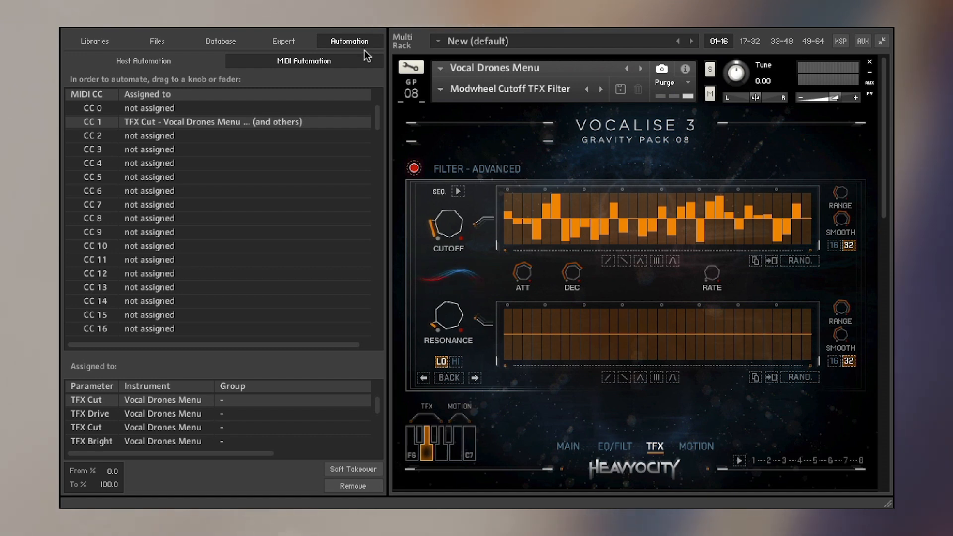
left_click(351, 66)
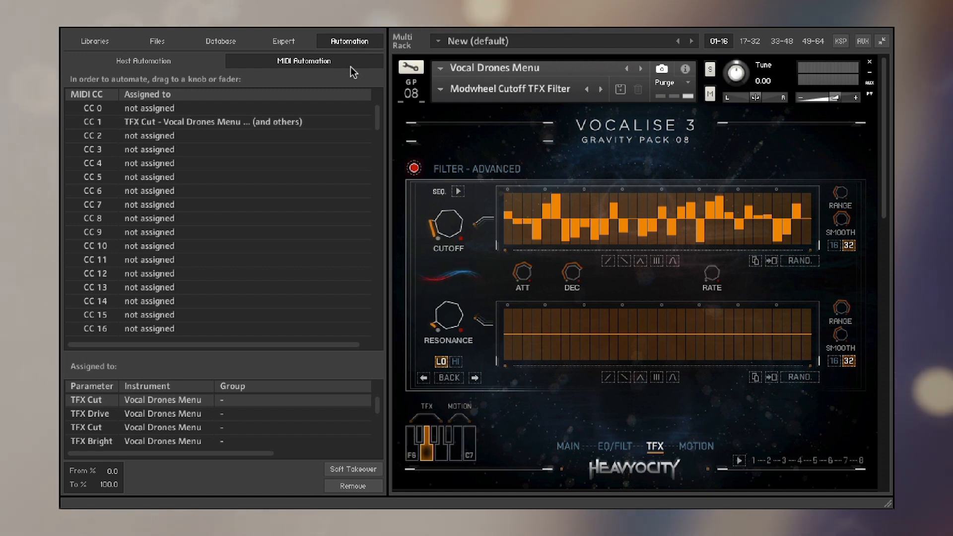
left_click(232, 125)
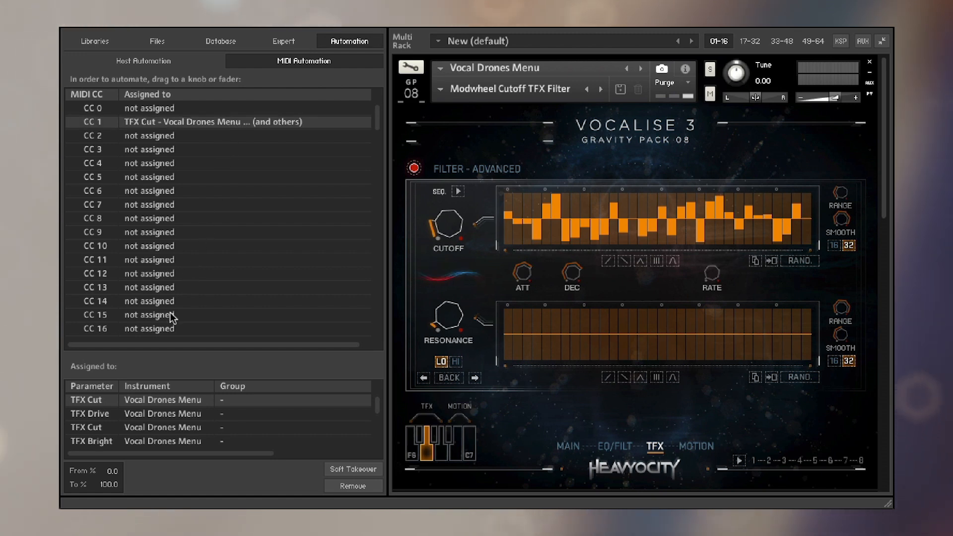
scroll(267, 418, "down", 2)
scroll(267, 424, "up", 3)
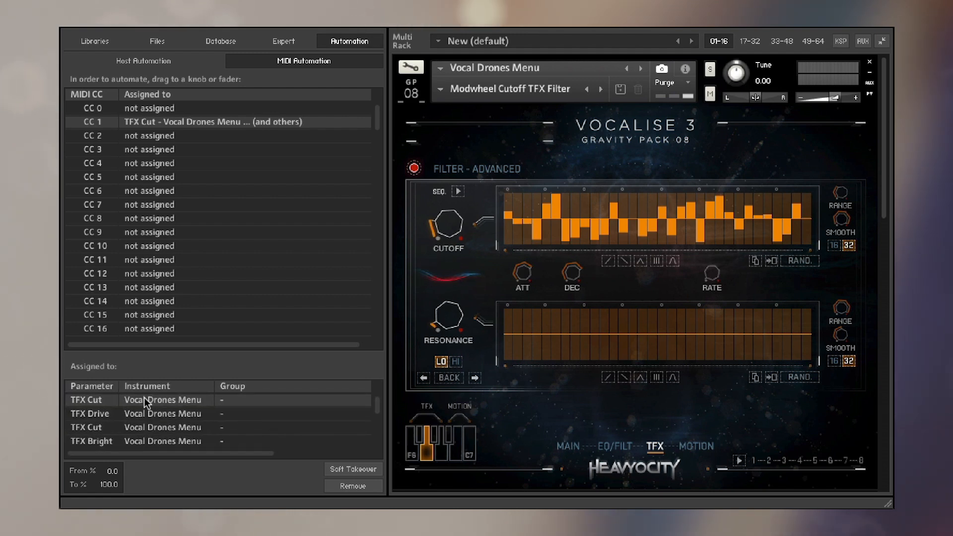
- Limit the first TFX Cut assignment of CC 1 to a range from 10% to 80%
left_click(112, 471)
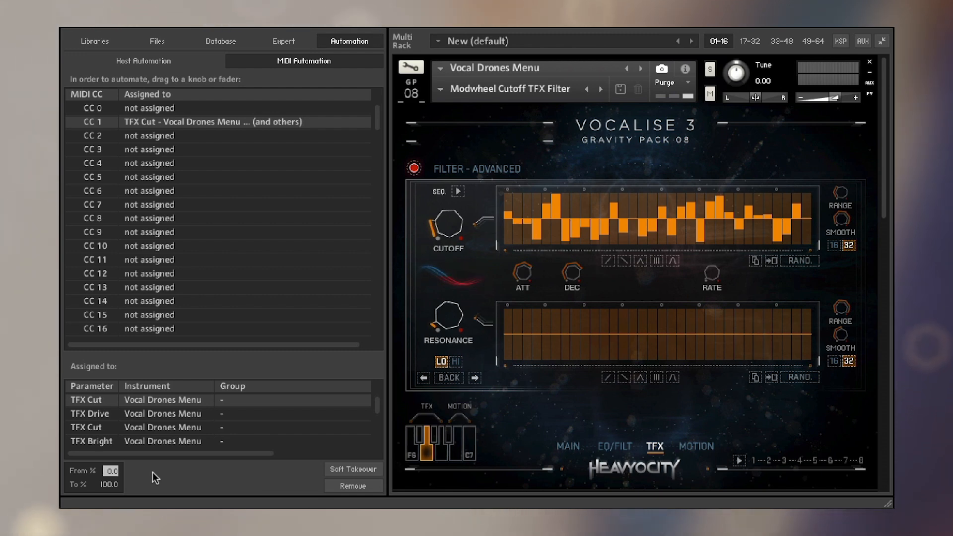
type("10")
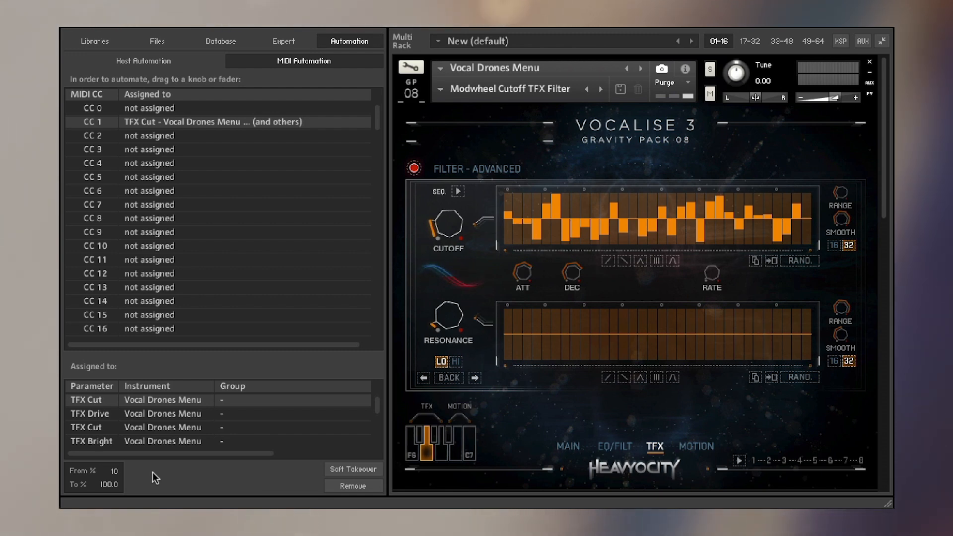
left_click(106, 480)
type("80")
key("Return")
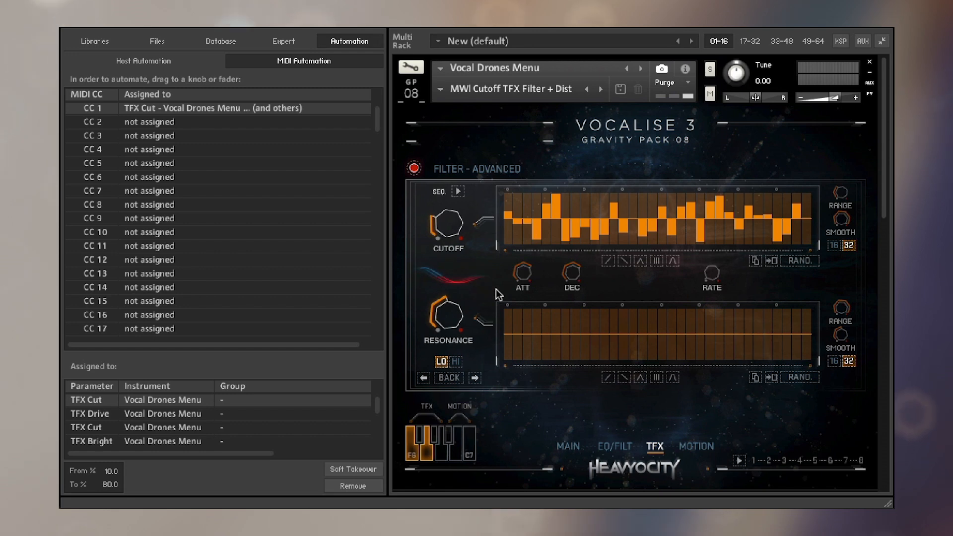
- Go back to the TFX effects overview and check the CC 1 automation ranges of TFX Drive and TFX Bright
left_click(443, 377)
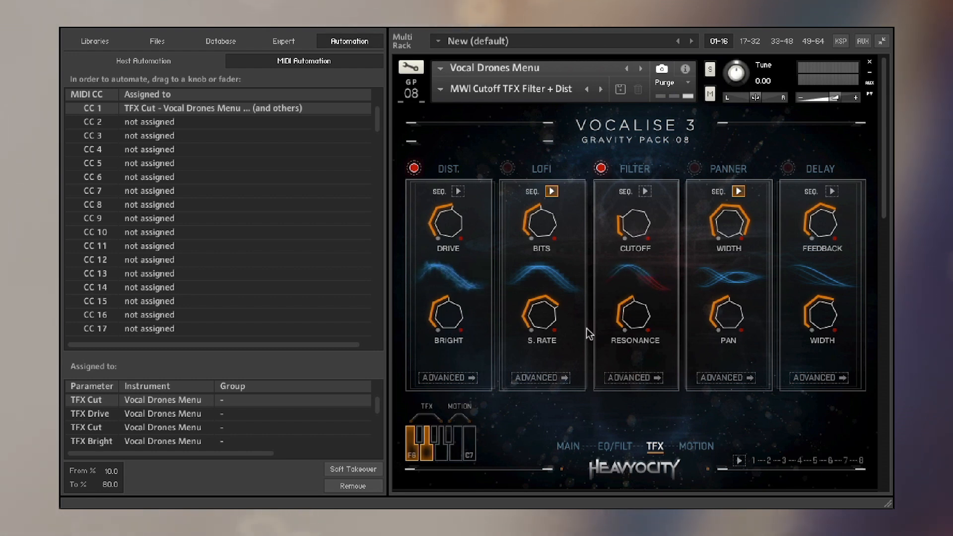
left_click(103, 412)
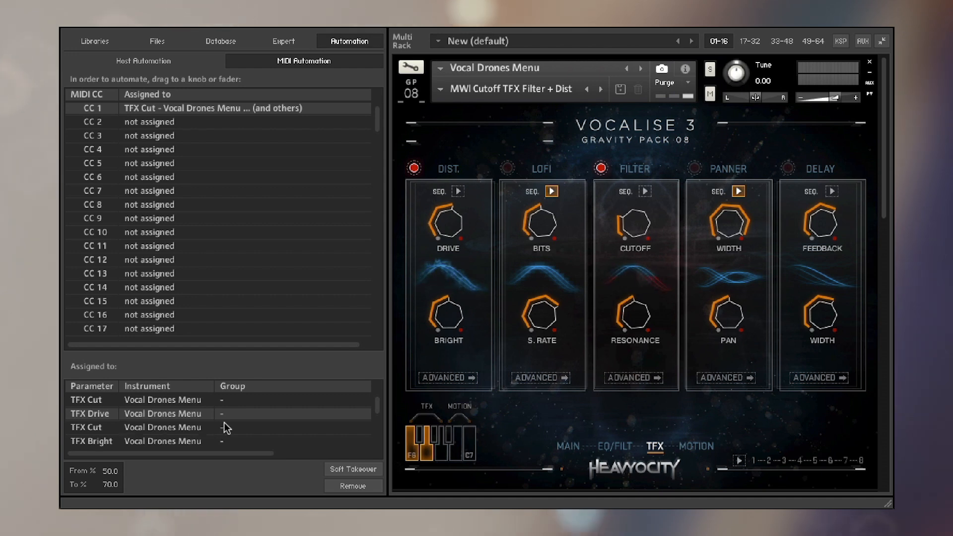
scroll(224, 422, "down", 1)
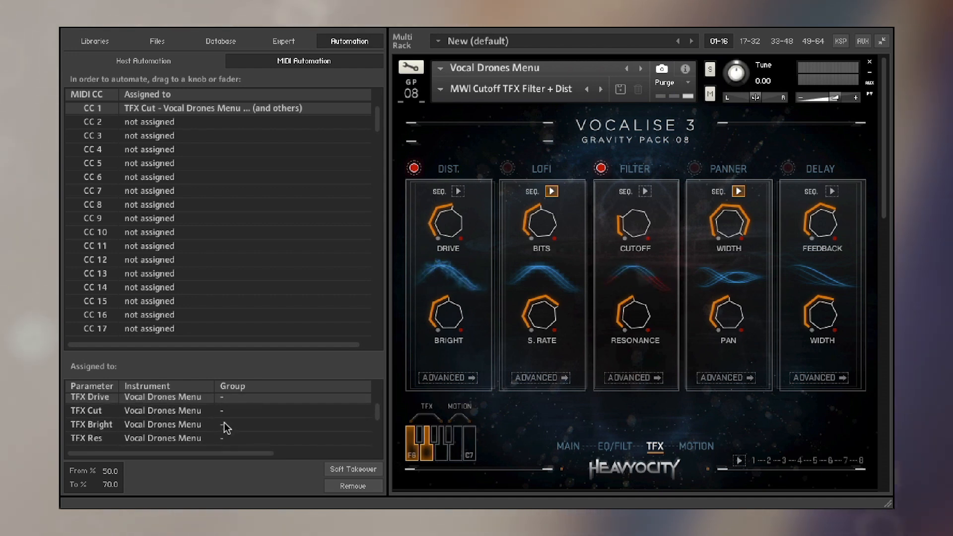
left_click(106, 421)
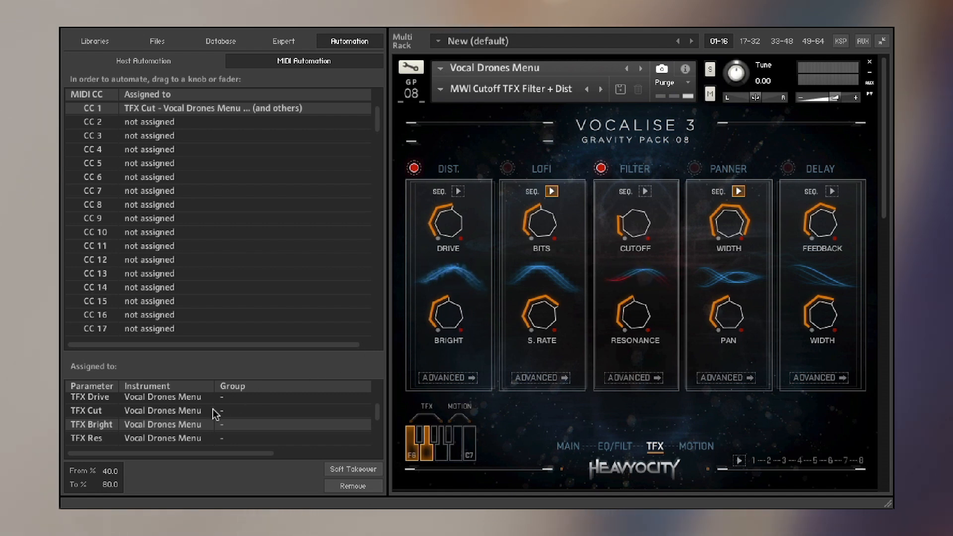
- Set the upper limit of the second TFX Cut assignment to 60%, and check the range of TFX Res
left_click(175, 411)
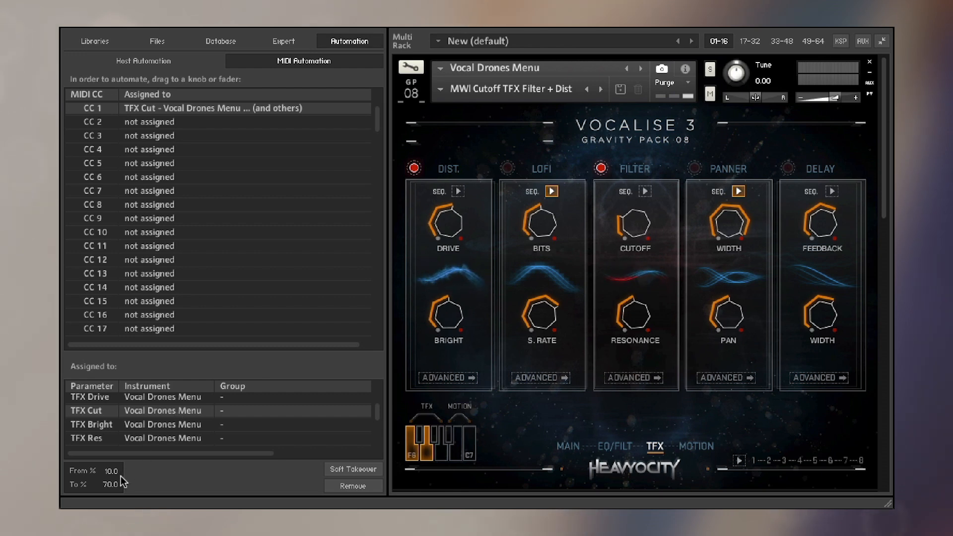
type("60")
key("Return")
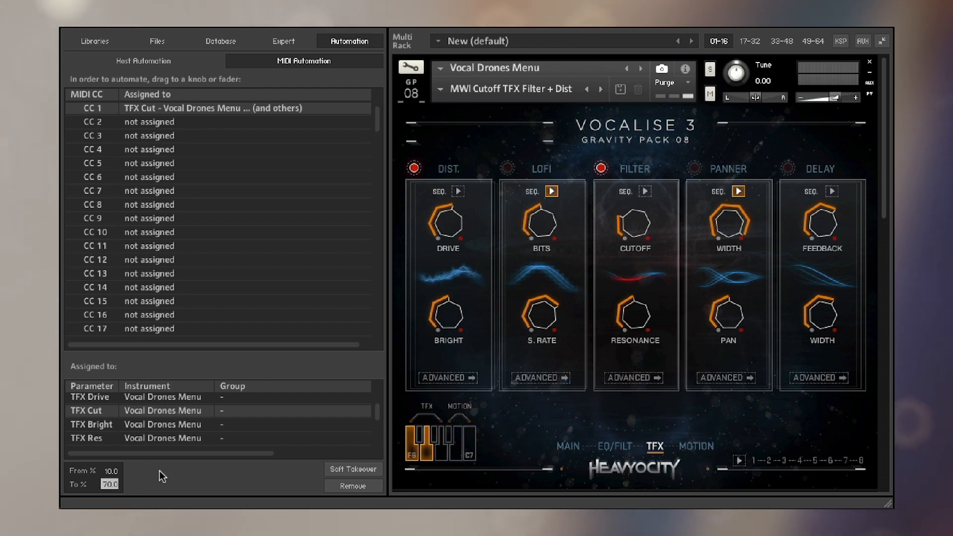
left_click(106, 437)
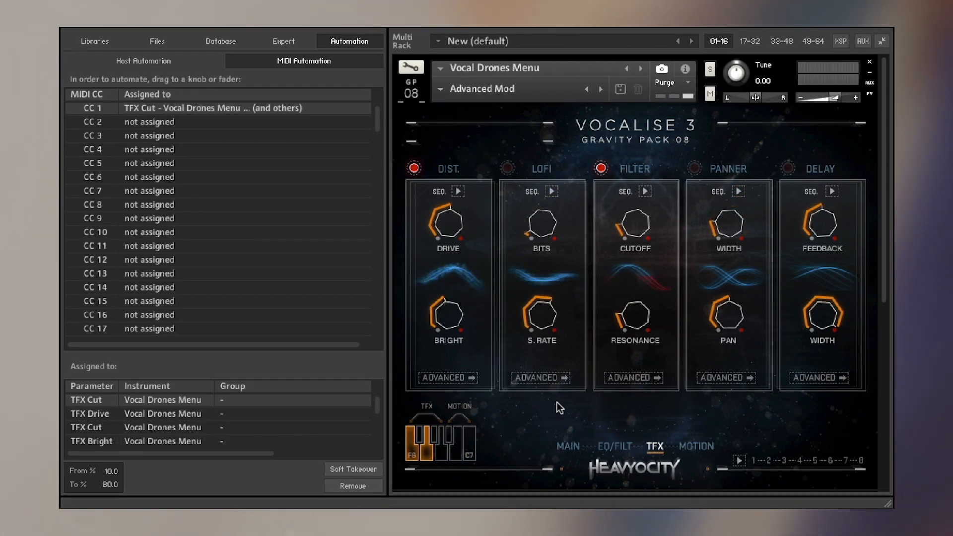
- Turn on the sequencer of the TFX filter
left_click(641, 193)
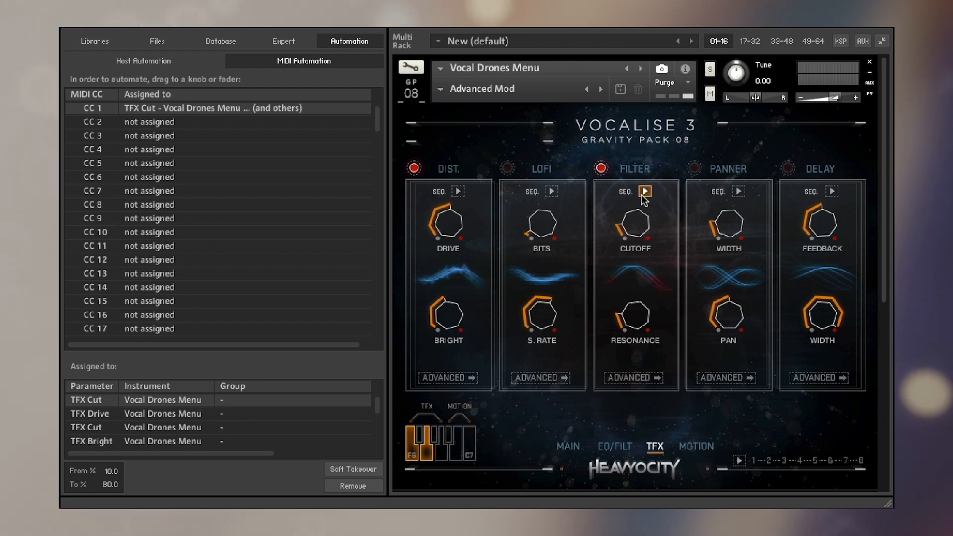
- Examine the Range and Smooth settings of the cutoff and resonance sequences in the TFX filter's advanced view
left_click(641, 378)
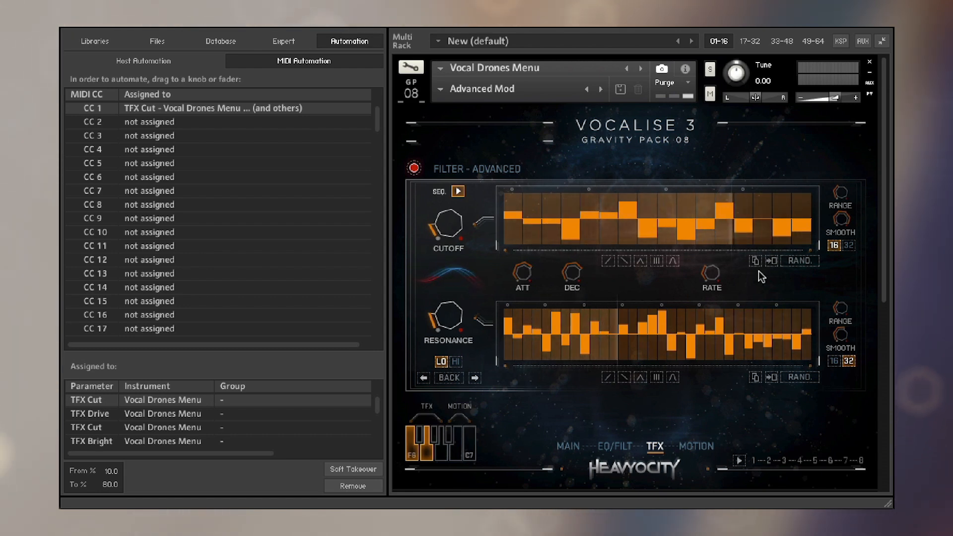
left_click_drag(839, 190, 840, 191)
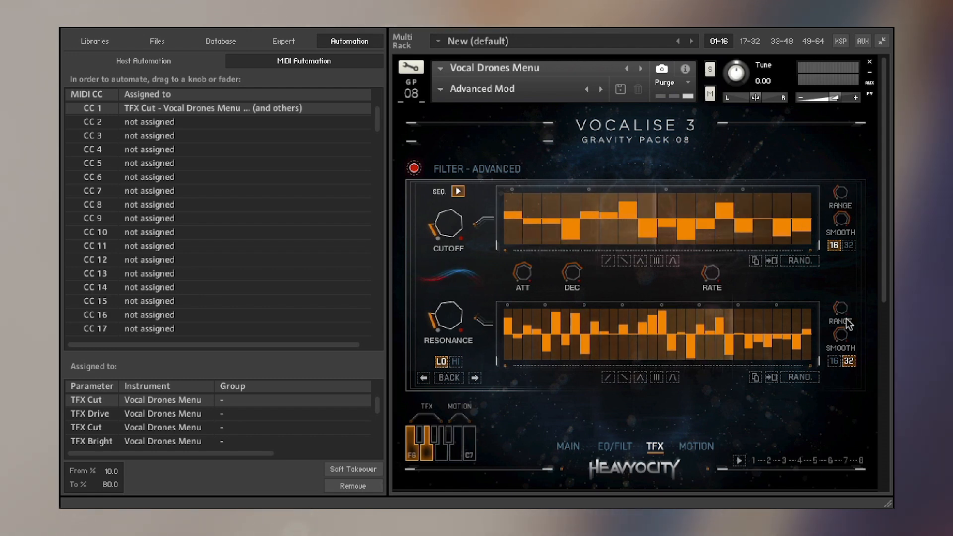
left_click_drag(841, 333, 848, 311)
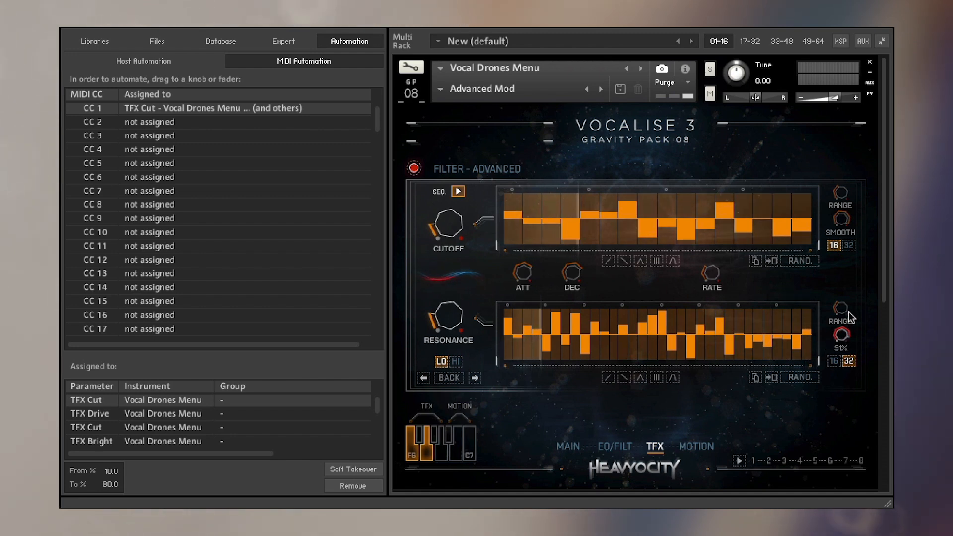
mouse_move(839, 221)
left_mouse_down()
mouse_move(844, 211)
mouse_move(844, 221)
left_mouse_up()
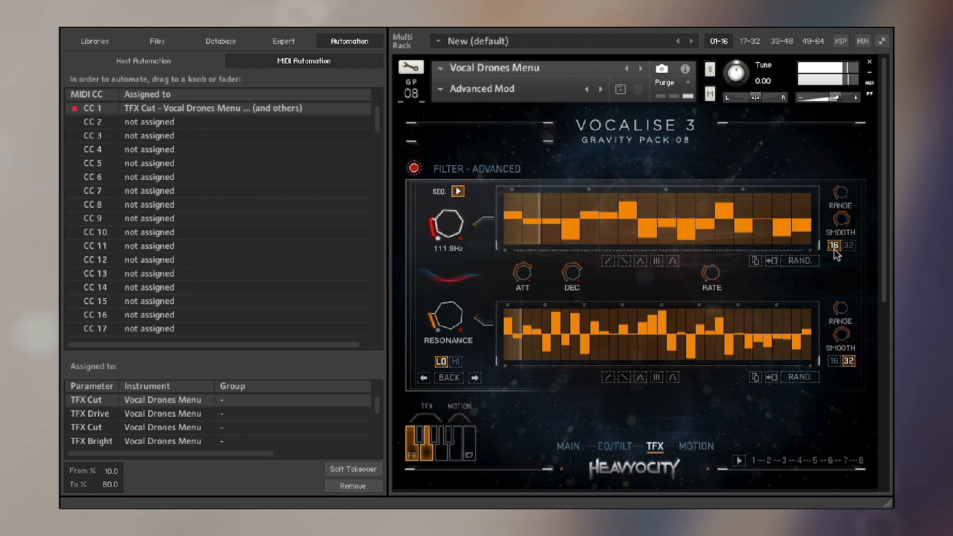
left_click_drag(837, 197, 837, 199)
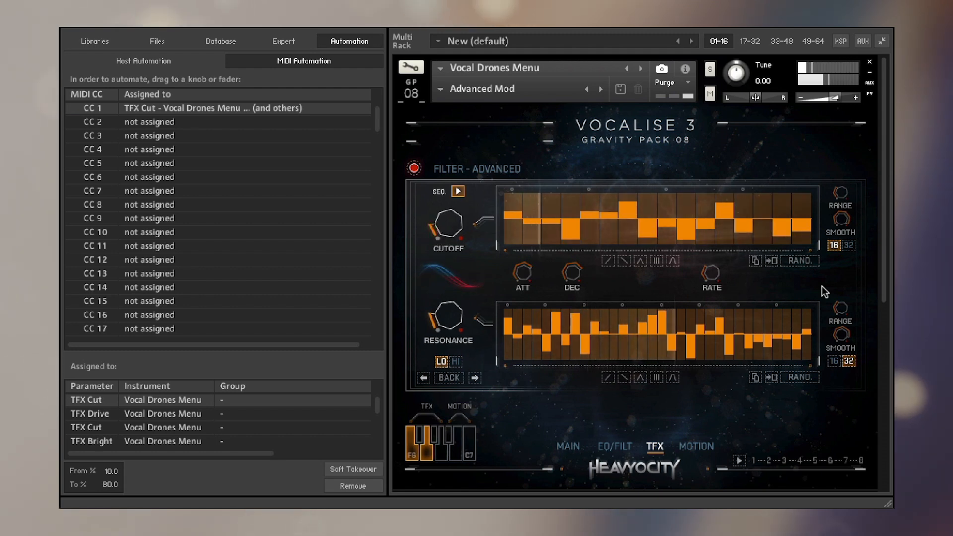
- Go back to the TFX effects overview and turn on the Panner and Delay effects
left_click(448, 378)
left_click(695, 169)
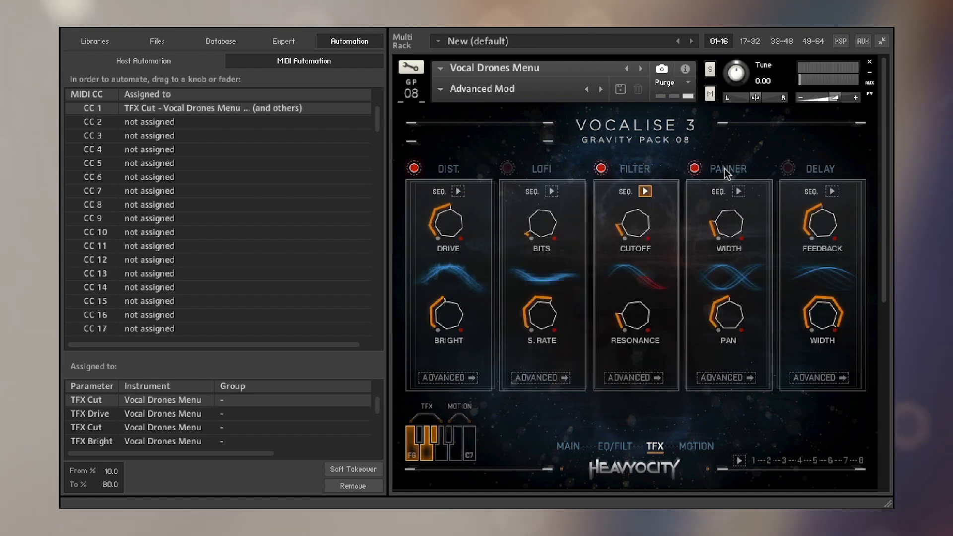
left_click(789, 169)
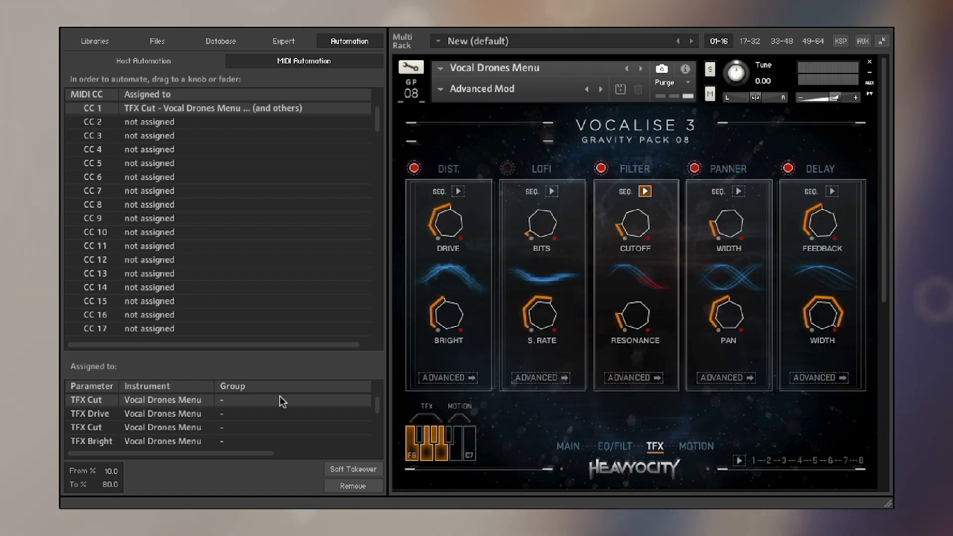
- Check the CC 1 automation range of TFX Width, and view the advanced sequences of the TFX delay
scroll(159, 418, "down", 1)
scroll(158, 417, "down", 3)
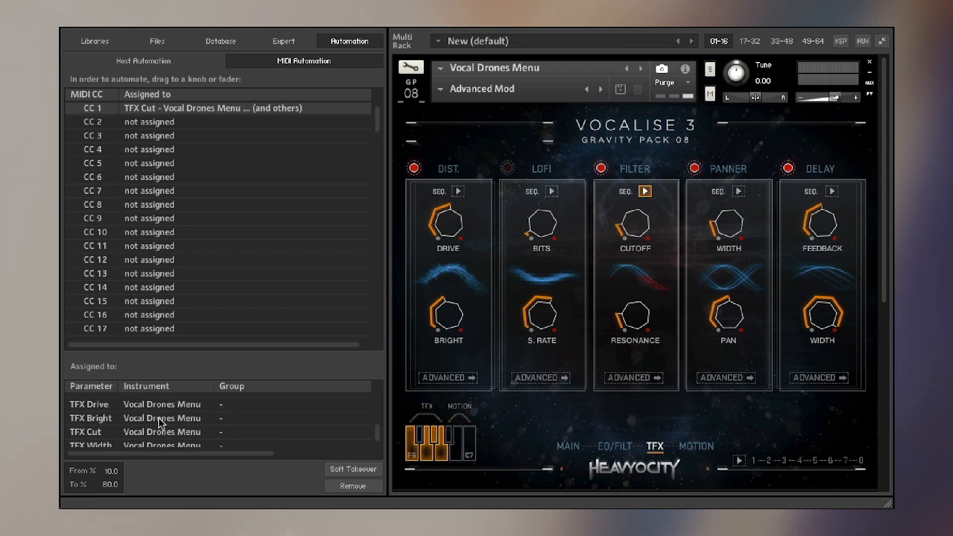
left_click(123, 441)
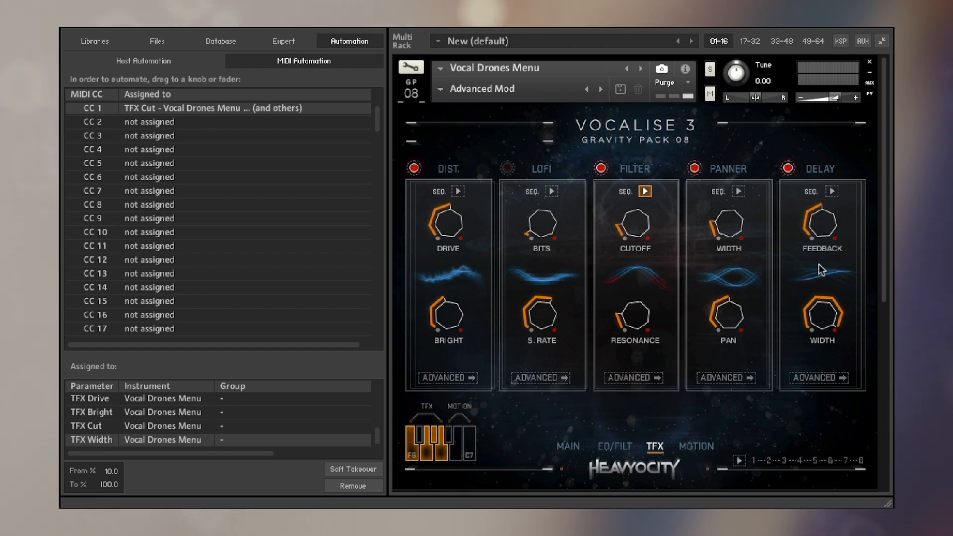
left_click(809, 377)
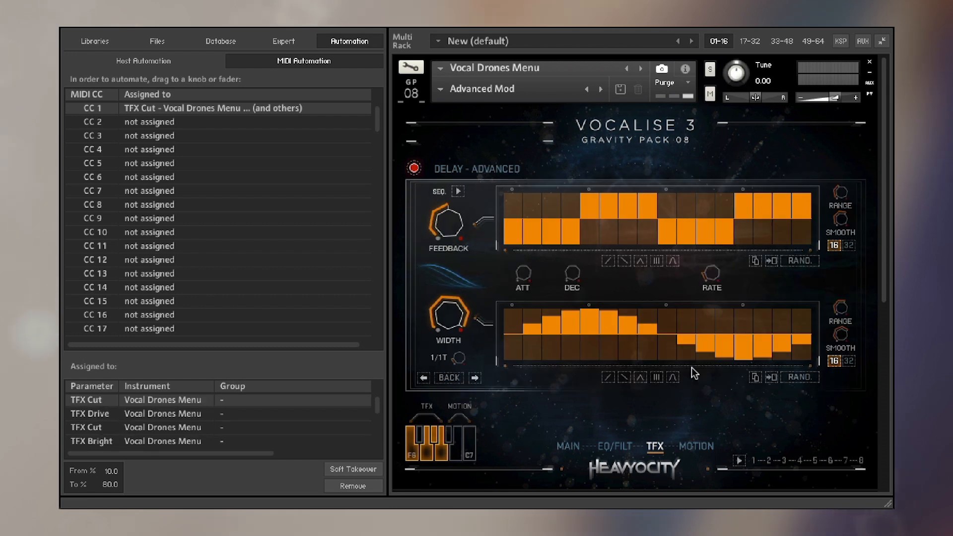
left_click(443, 378)
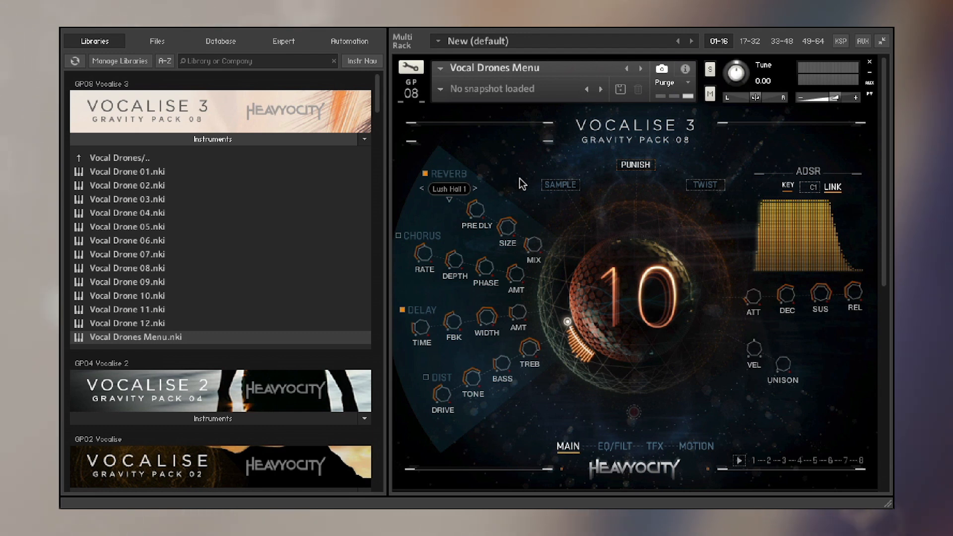
- Review the Drone 01 sample view, the EQ and filter page and the advanced TFX filter sequences, ending on the main page
left_click(554, 185)
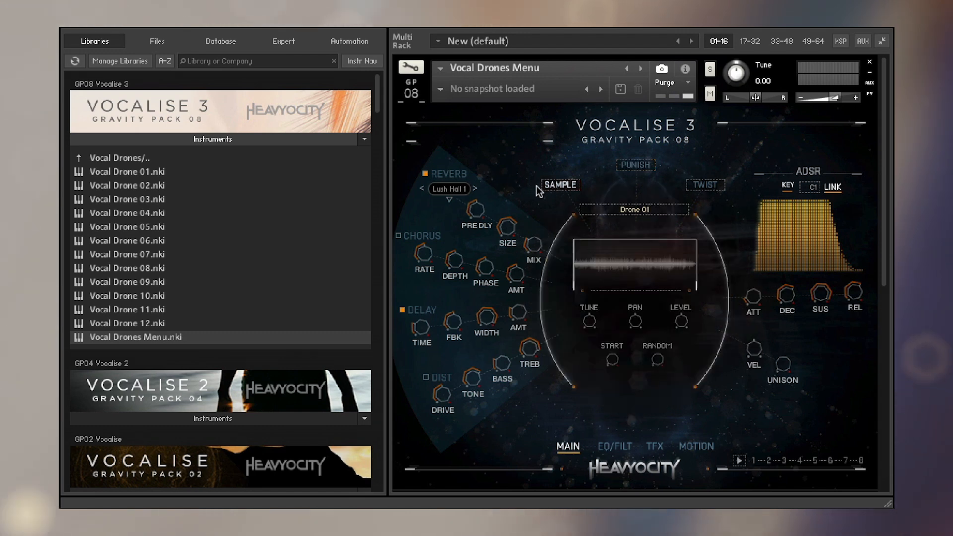
left_click(616, 445)
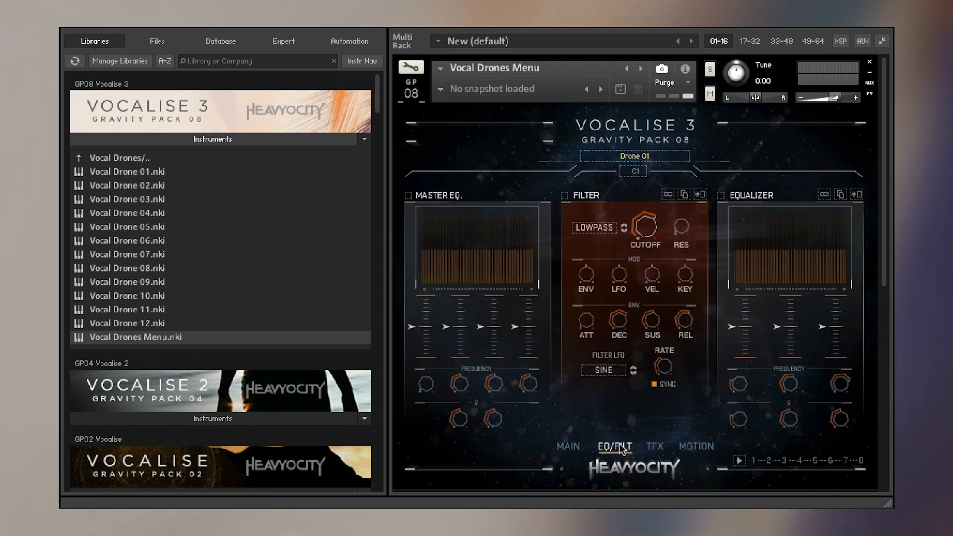
left_click(656, 446)
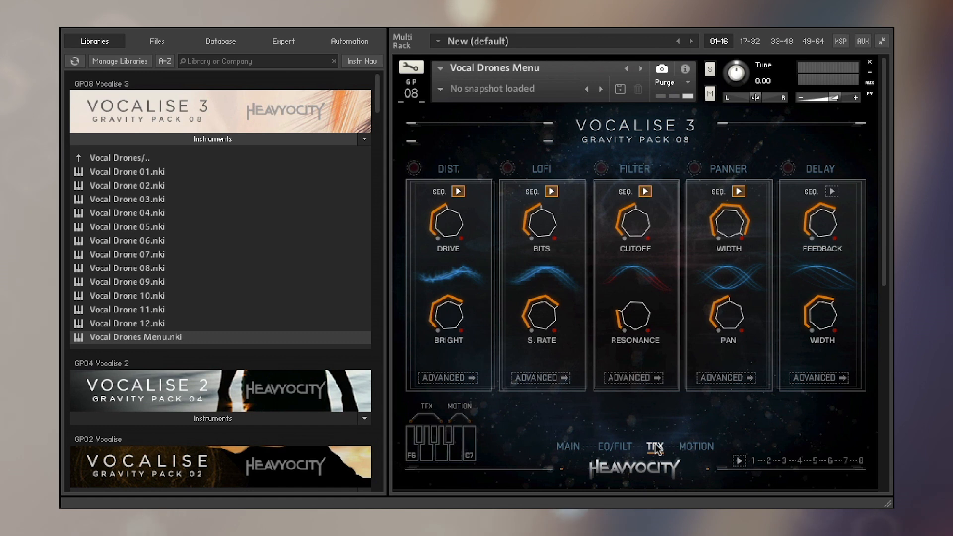
left_click(624, 377)
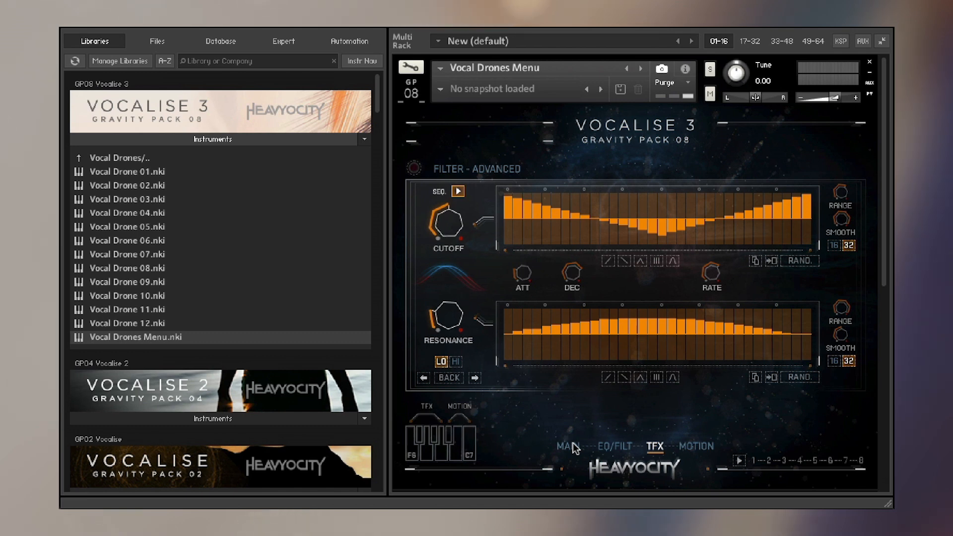
left_click(573, 444)
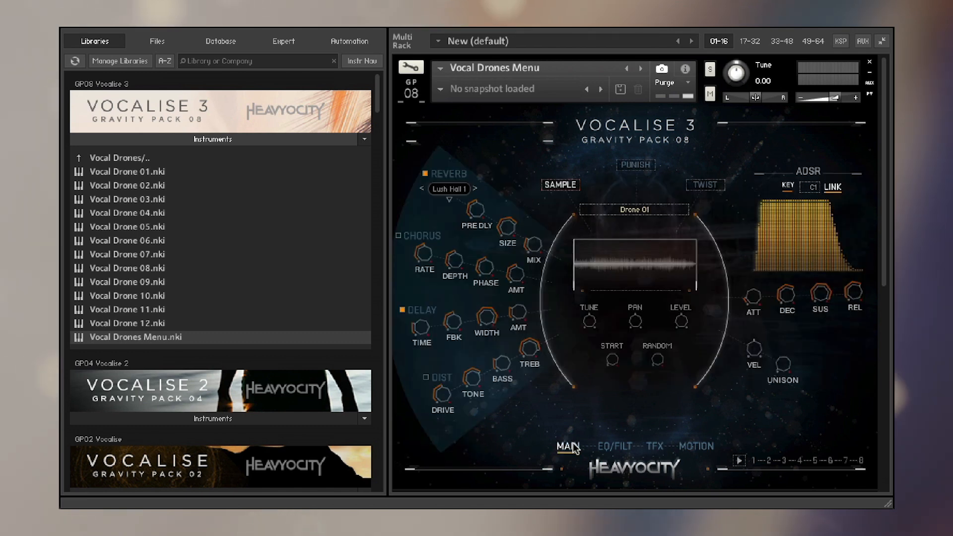